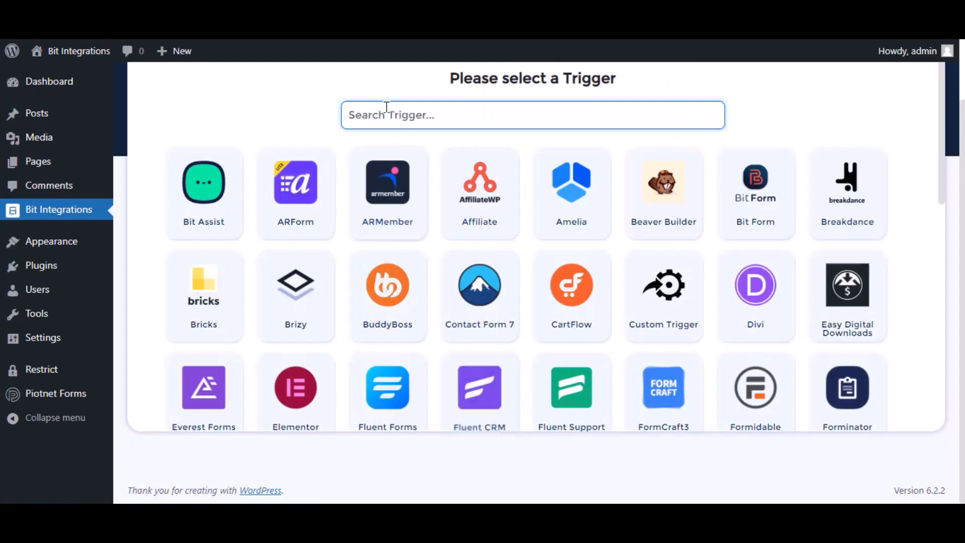
Step: Make Piotnet Forms the trigger, using its Contact Forms form as the source
{"action": "type", "text": "pio"}
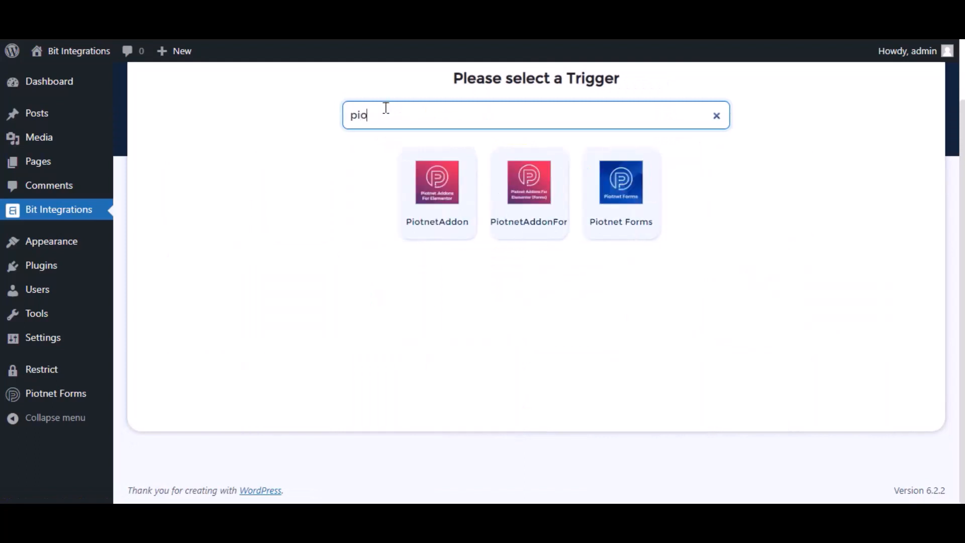
{"action": "left_click", "coordinate": [609, 201]}
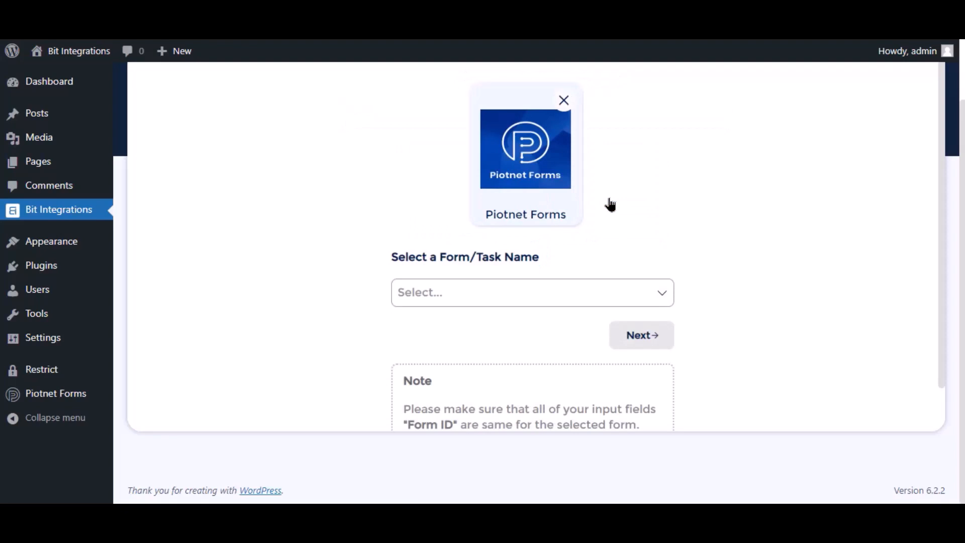
{"action": "left_click", "coordinate": [461, 302]}
{"action": "left_click", "coordinate": [460, 320]}
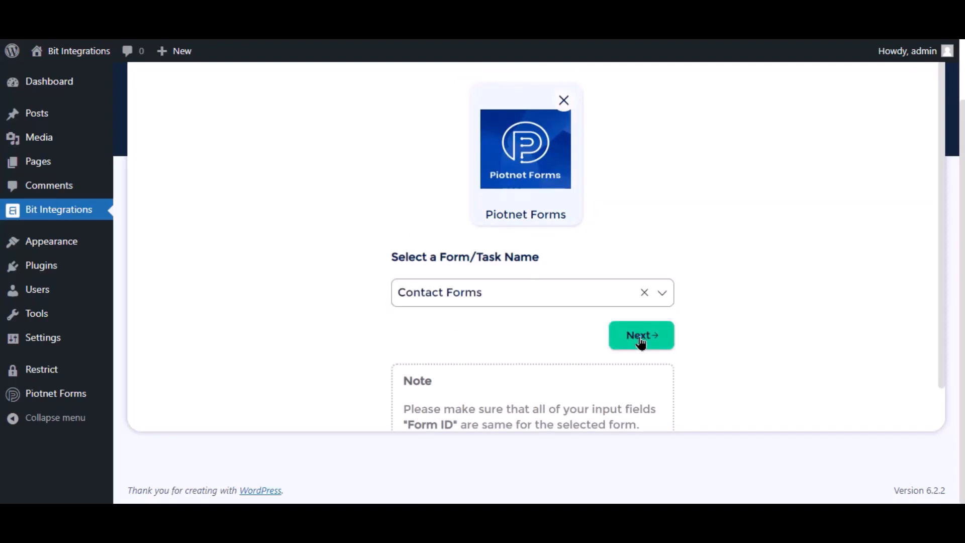
Step: Pick SyncSpider as the Bit Integrations action and start a new task in SyncSpider
{"action": "left_click", "coordinate": [641, 338]}
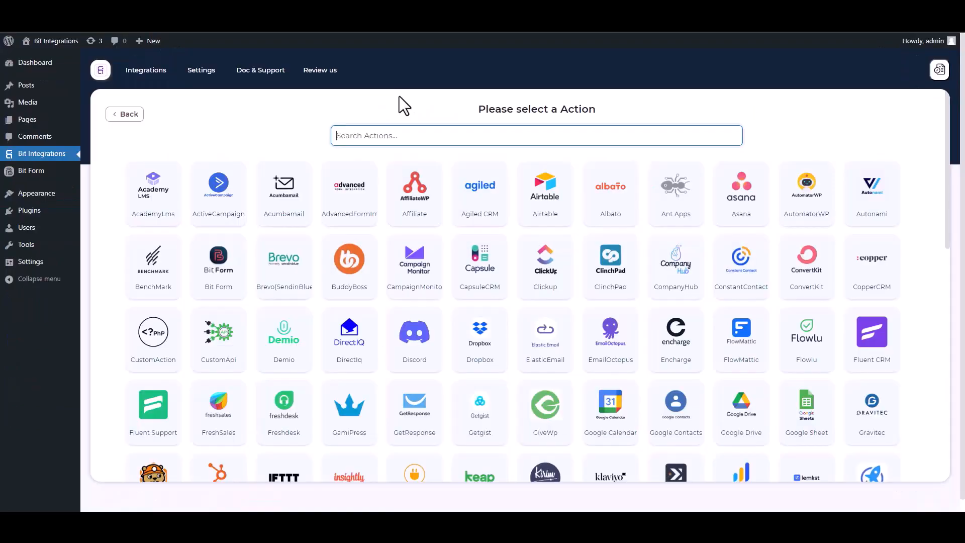
{"action": "type", "text": "SY"}
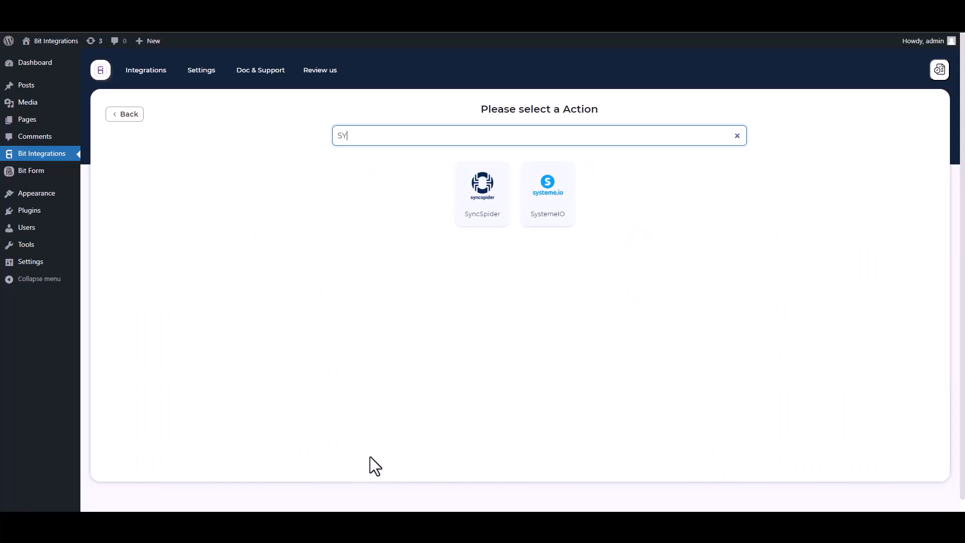
{"action": "left_click", "coordinate": [491, 216]}
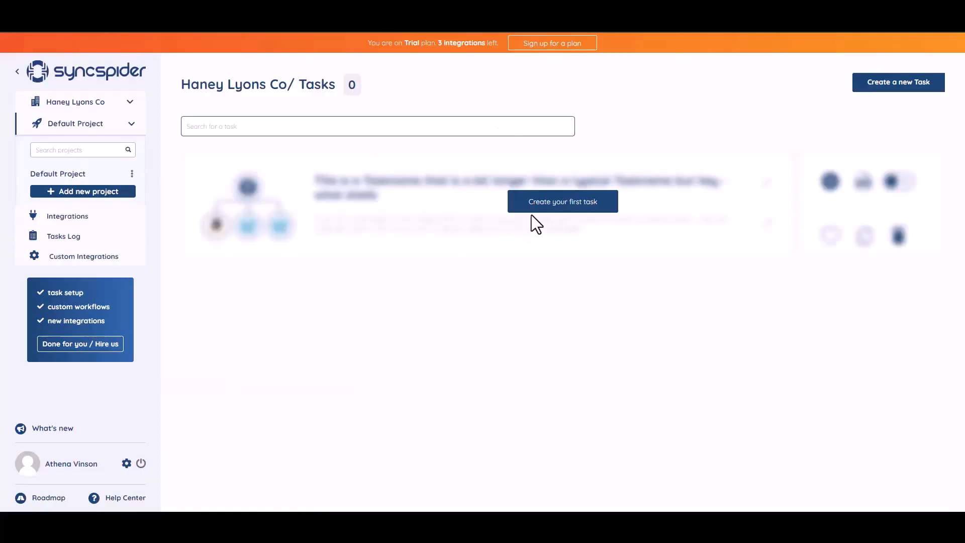
{"action": "left_click", "coordinate": [552, 206]}
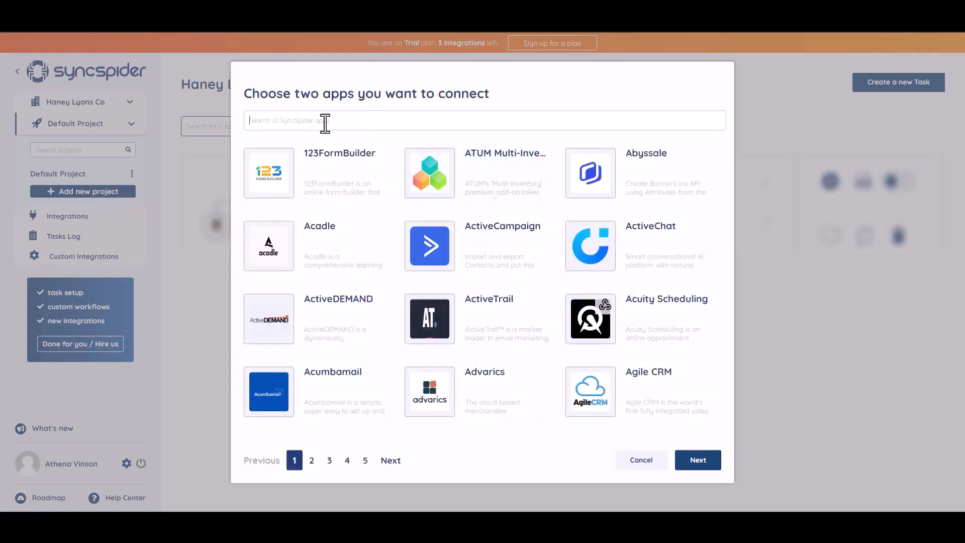
Step: Choose WebHooks and MailerLite as the apps to connect and build the task from scratch
{"action": "type", "text": "WEB"}
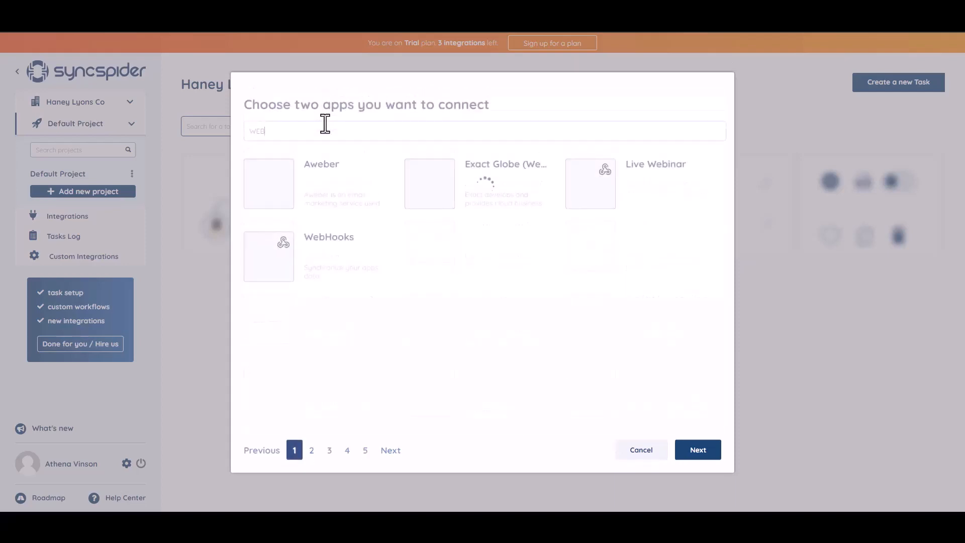
{"action": "left_click", "coordinate": [330, 259]}
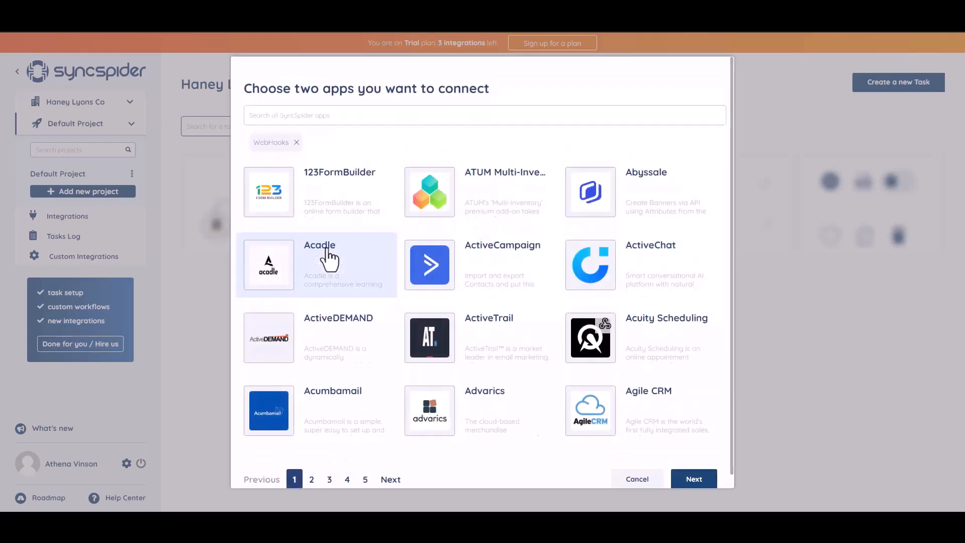
{"action": "left_click", "coordinate": [349, 114]}
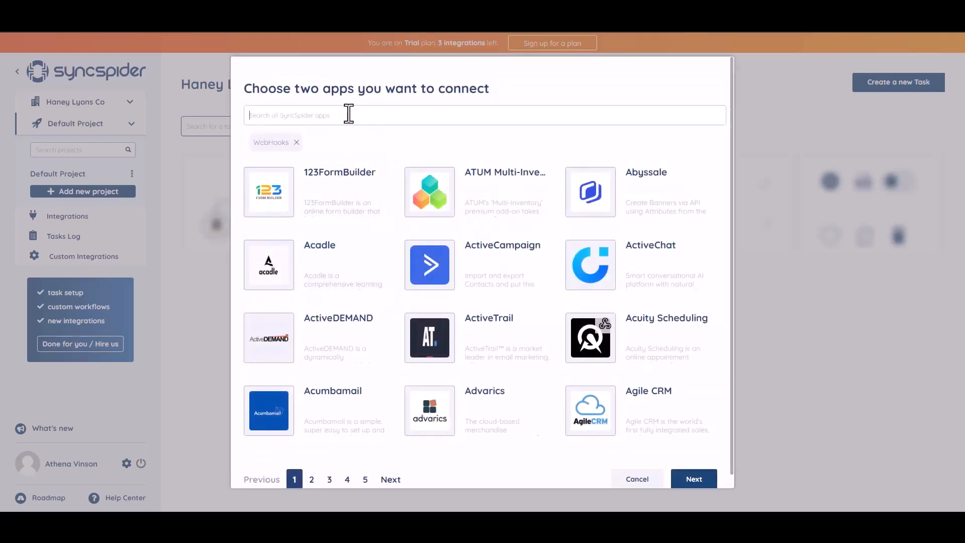
{"action": "type", "text": "goo"}
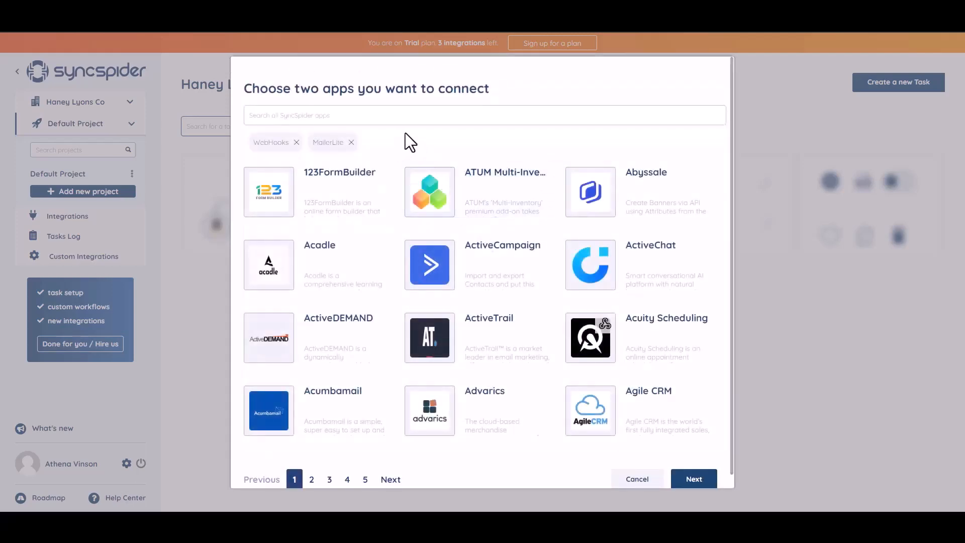
{"action": "left_click", "coordinate": [687, 480]}
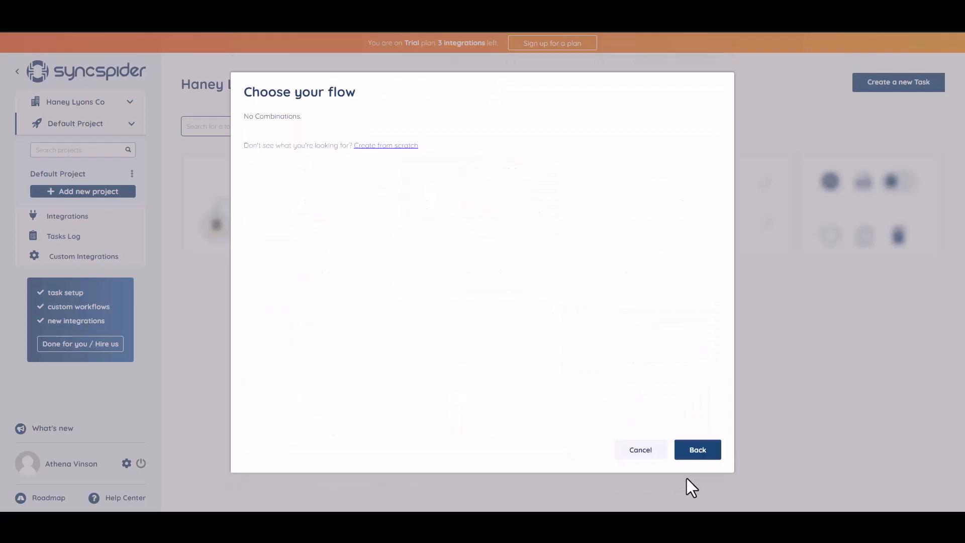
{"action": "left_click", "coordinate": [379, 148]}
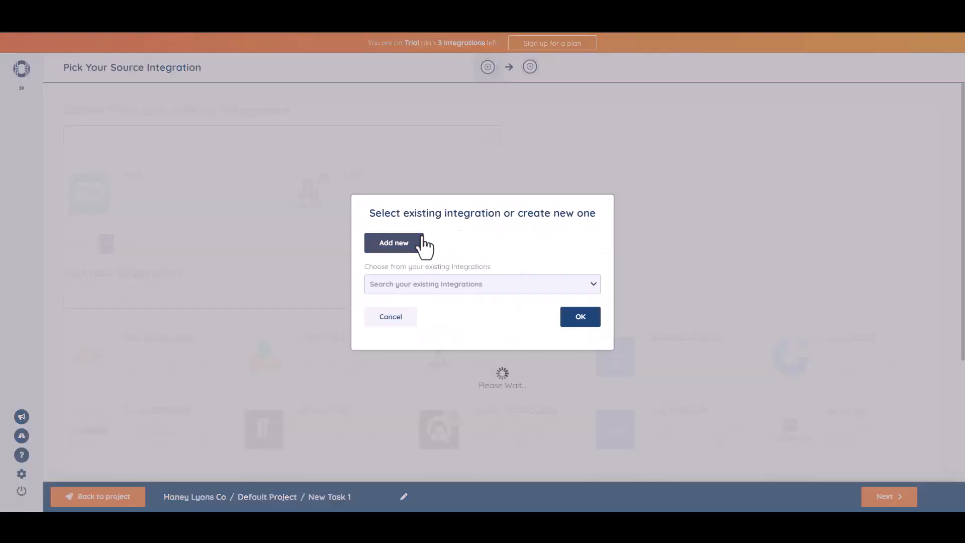
Step: Add a WebHooks source integration named 'Bit Integrations' and copy its generated webhook URL
{"action": "left_click", "coordinate": [421, 245]}
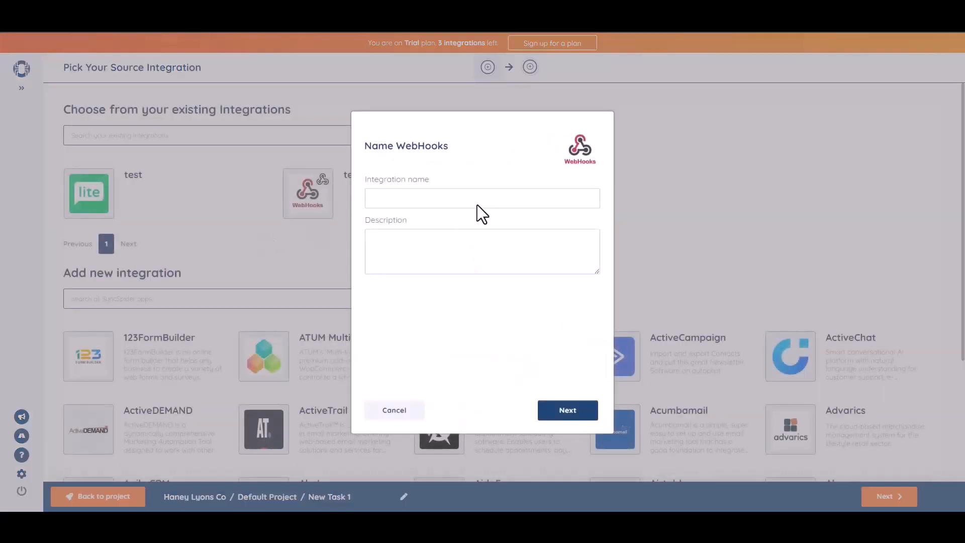
{"action": "left_click", "coordinate": [478, 205]}
{"action": "type", "text": "Bit Integrations"}
{"action": "left_click", "coordinate": [572, 415]}
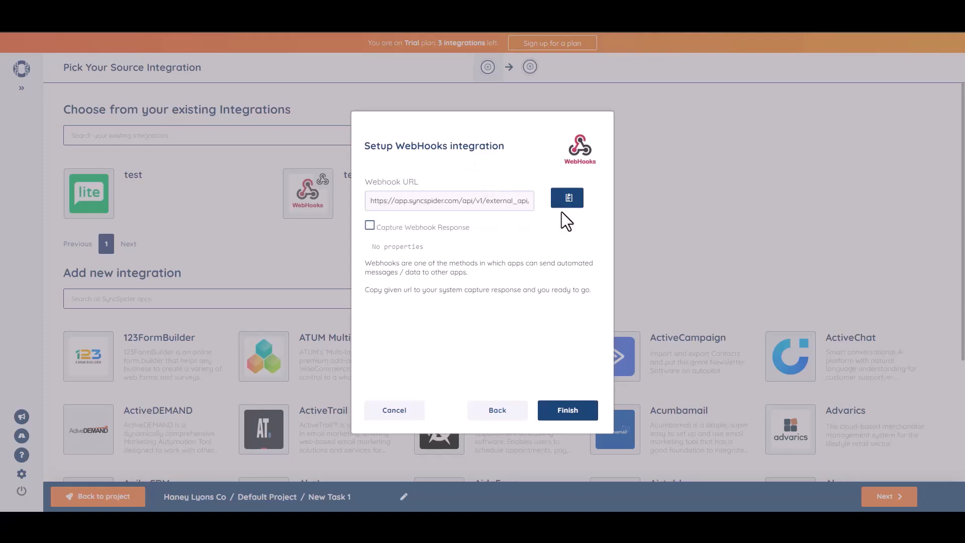
{"action": "left_click", "coordinate": [569, 200]}
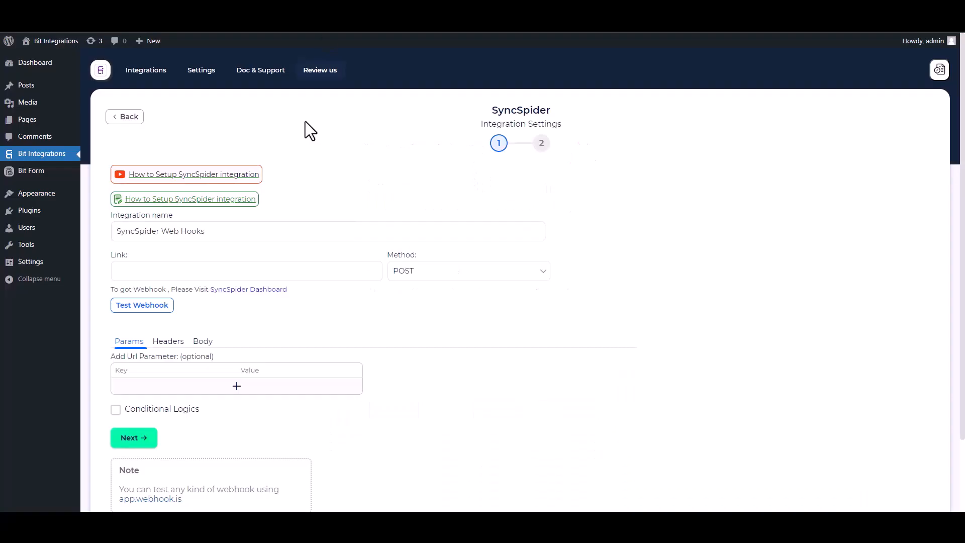
Step: Paste the webhook URL as the Link, send all data as application/json, and capture the webhook response
{"action": "left_click", "coordinate": [176, 269]}
{"action": "key", "text": "ctrl+v"}
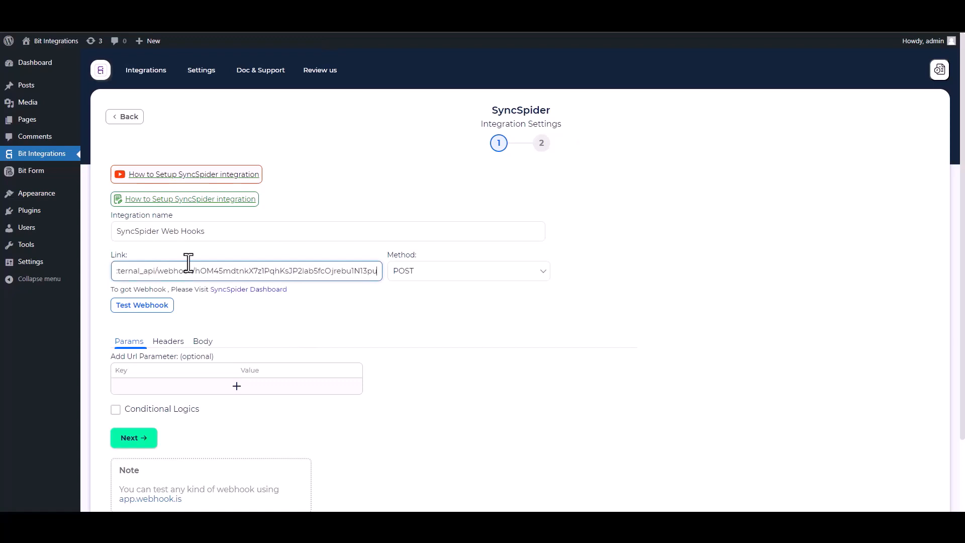
{"action": "left_click", "coordinate": [203, 346]}
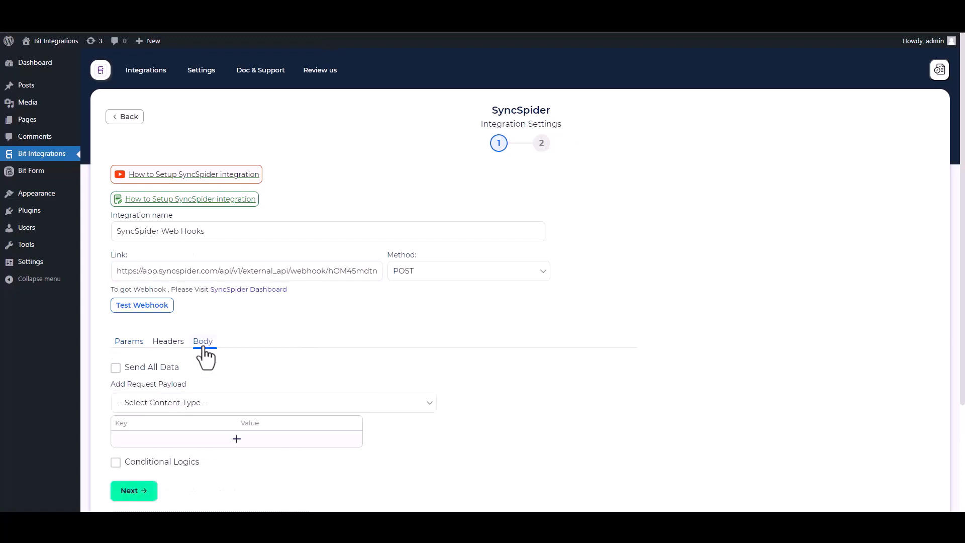
{"action": "left_click", "coordinate": [116, 367]}
{"action": "left_click", "coordinate": [179, 406]}
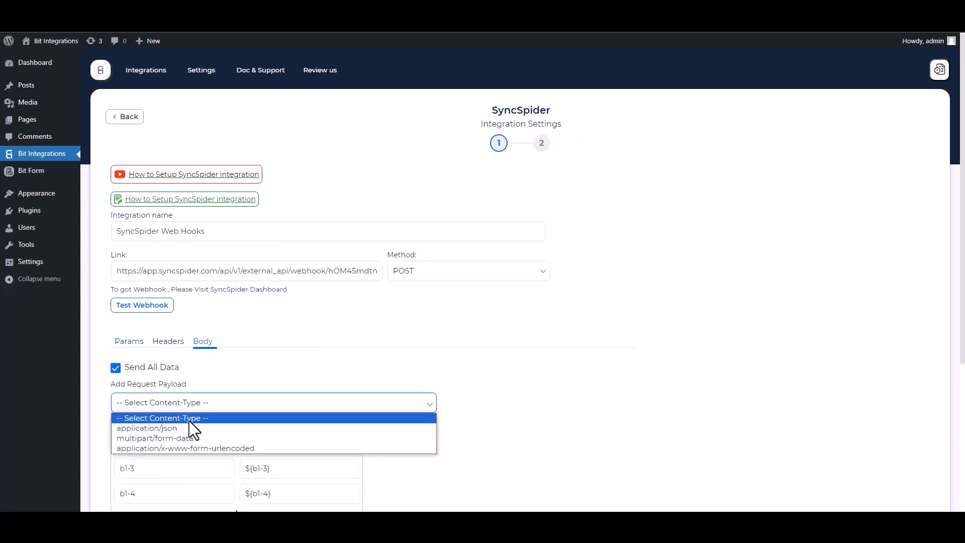
{"action": "left_click", "coordinate": [179, 425]}
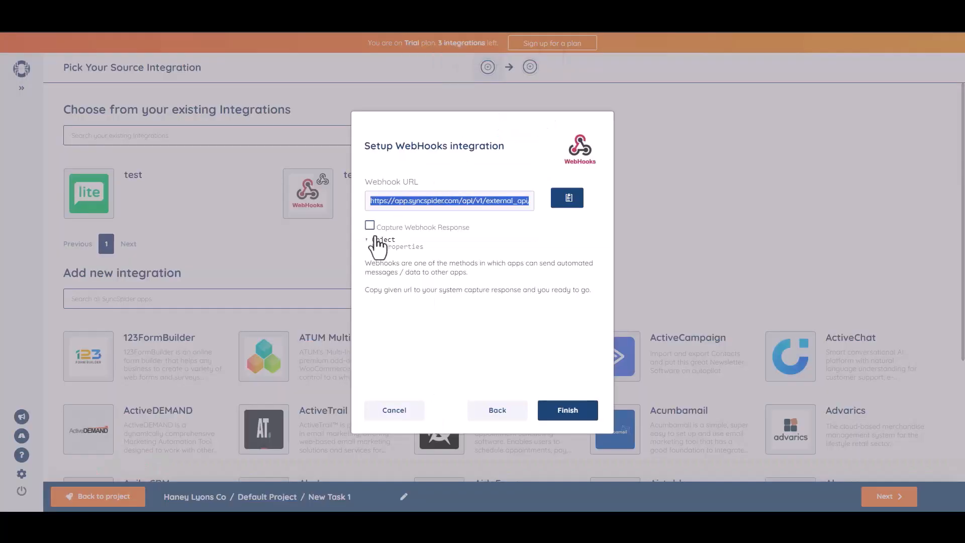
{"action": "left_click", "coordinate": [370, 225]}
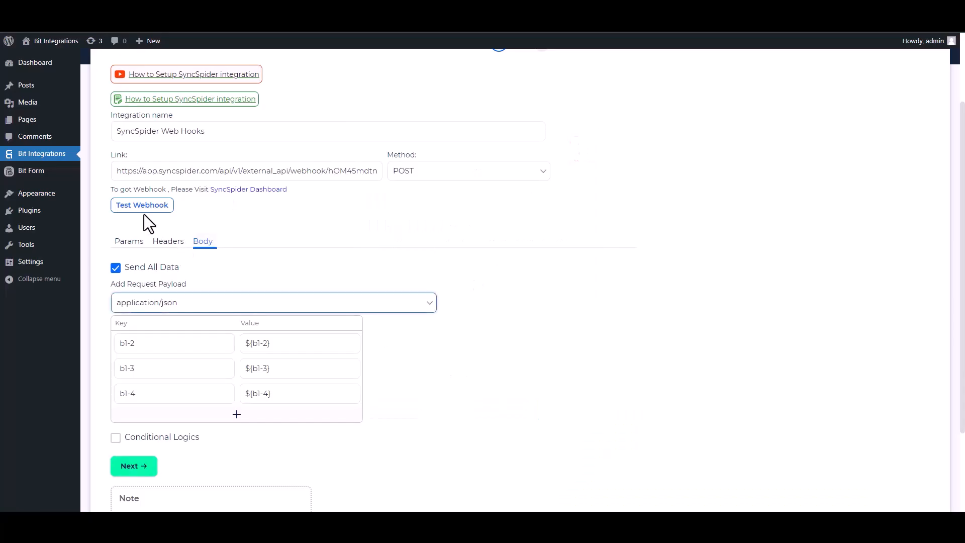
Step: Send a test request to the SyncSpider webhook, leave conditional logic off, and Finish & Save
{"action": "left_click", "coordinate": [145, 206]}
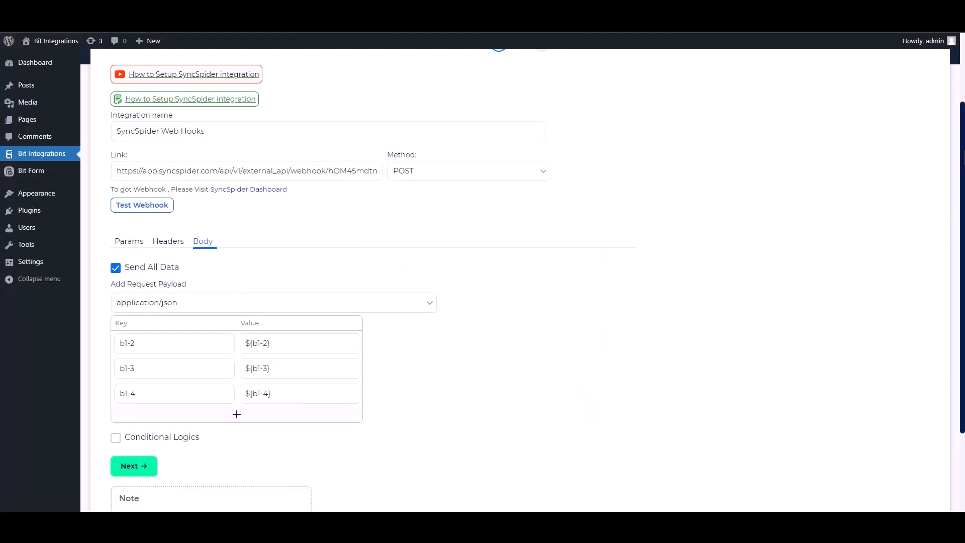
{"action": "scroll", "coordinate": [959, 215], "scroll_direction": "down", "scroll_amount": 2}
{"action": "left_click", "coordinate": [117, 343]}
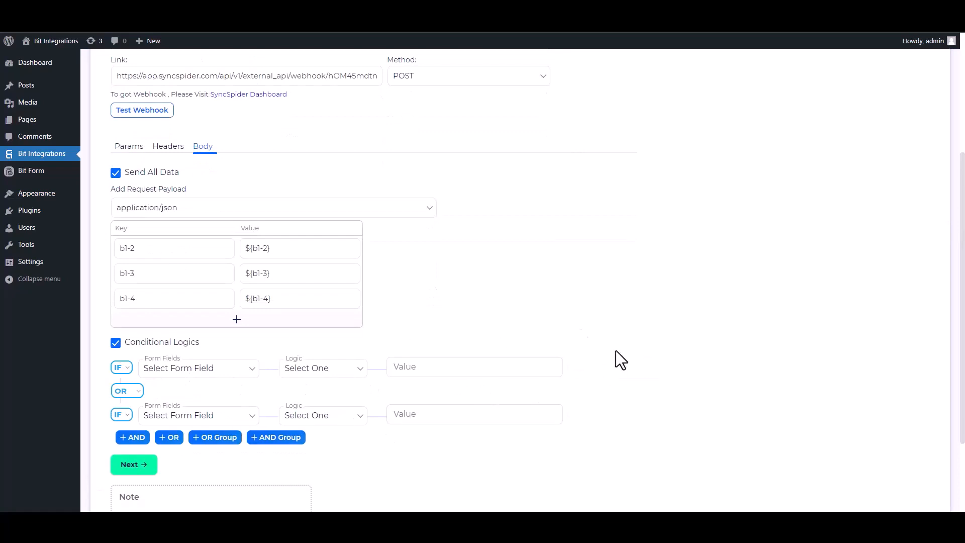
{"action": "left_click", "coordinate": [118, 344]}
{"action": "left_click", "coordinate": [150, 379]}
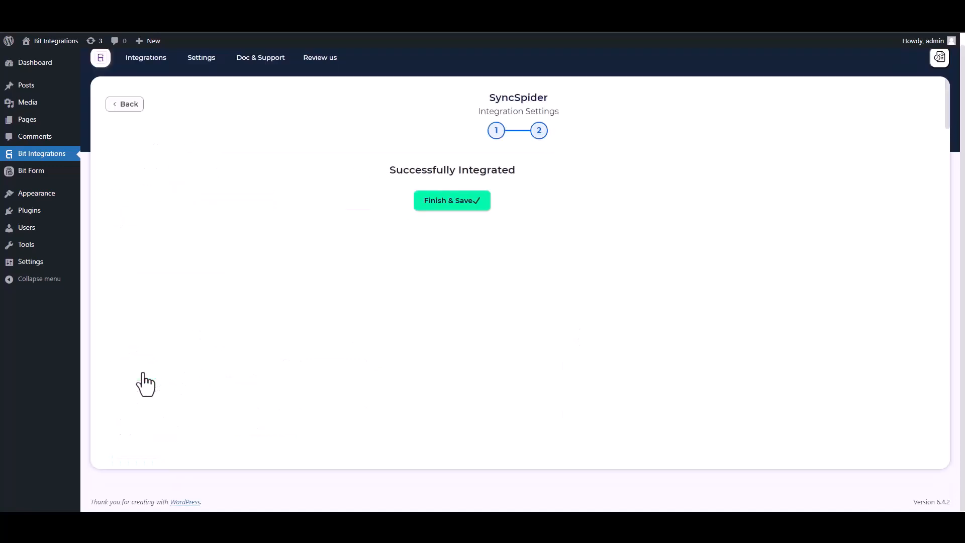
{"action": "left_click", "coordinate": [502, 202]}
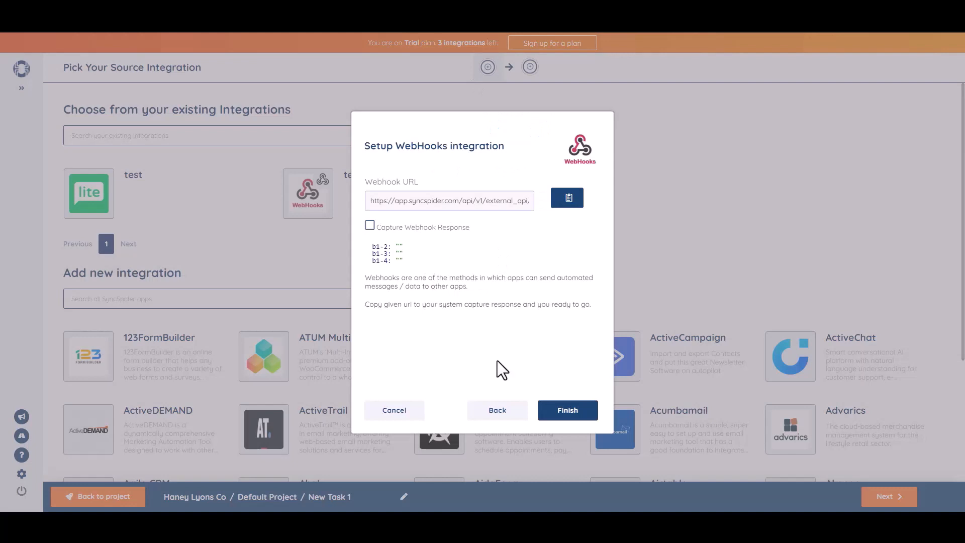
Step: Finish the WebHooks source setup to reach Pick Your Target Integration
{"action": "left_click", "coordinate": [566, 413]}
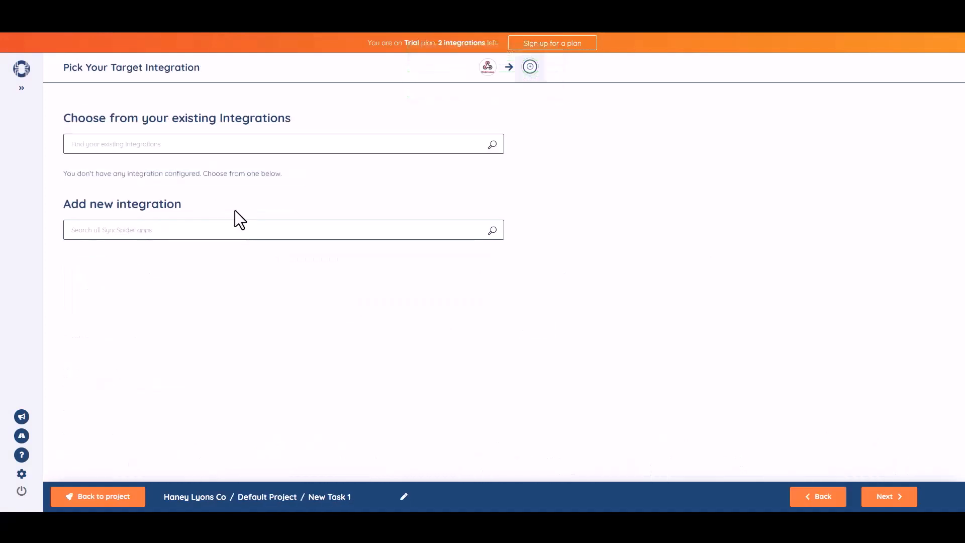
Step: Add a MailerLite target integration named 'Bit Integrations', authorised with the pasted API key
{"action": "left_click", "coordinate": [251, 233]}
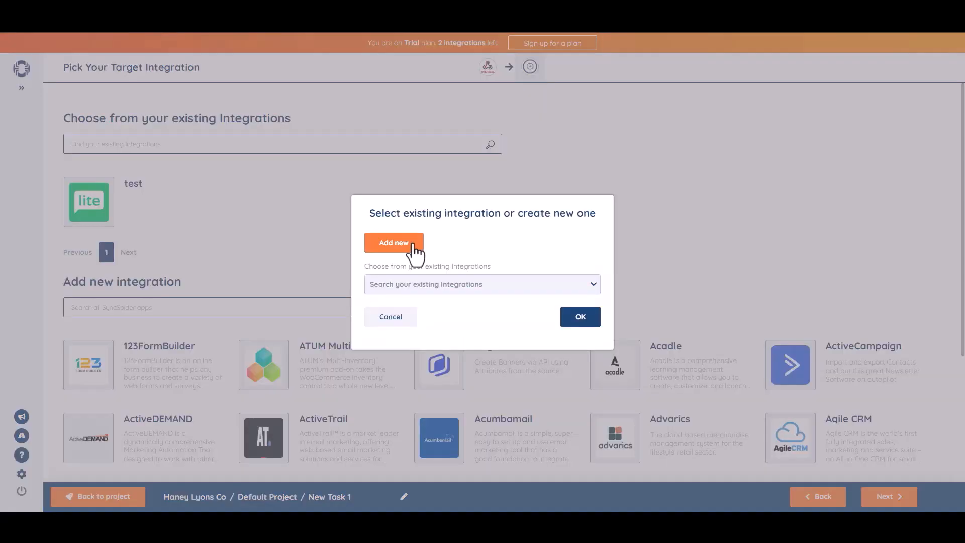
{"action": "left_click", "coordinate": [416, 247]}
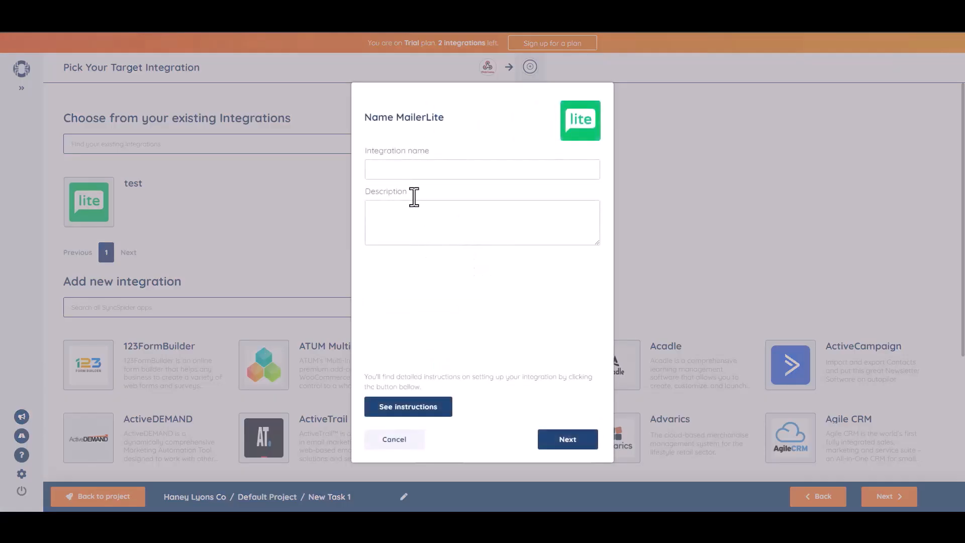
{"action": "left_click", "coordinate": [404, 169]}
{"action": "type", "text": "Bit Integrations"}
{"action": "left_click", "coordinate": [565, 441]}
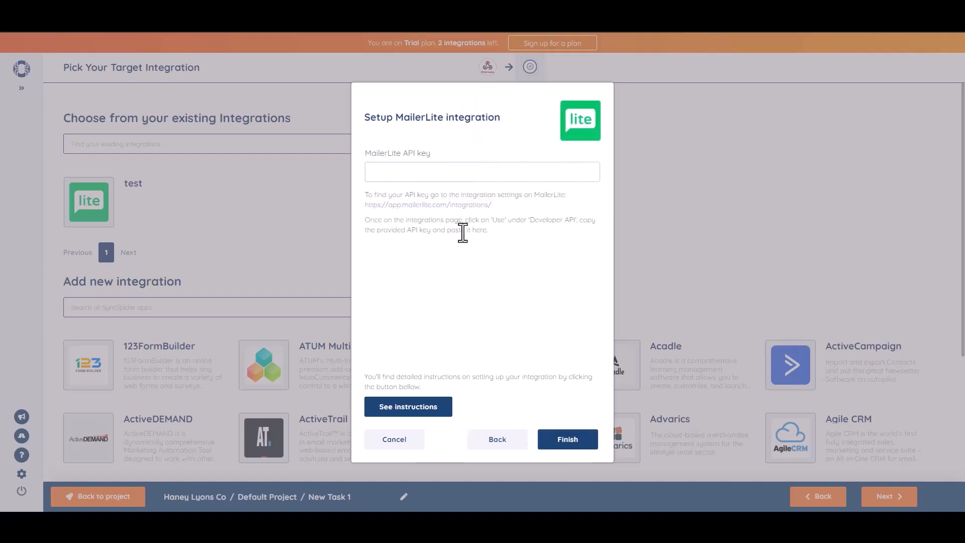
{"action": "key", "text": "ctrl+v"}
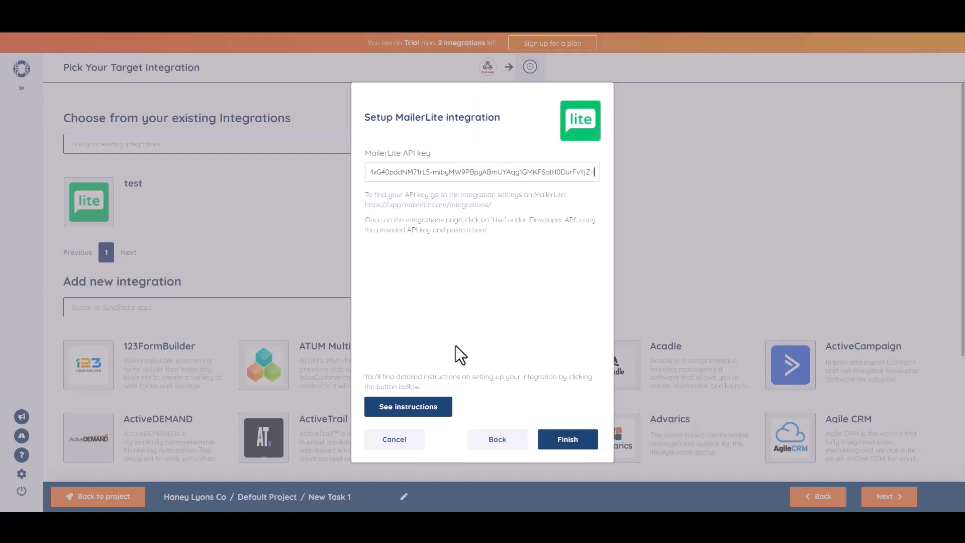
{"action": "left_click", "coordinate": [569, 441]}
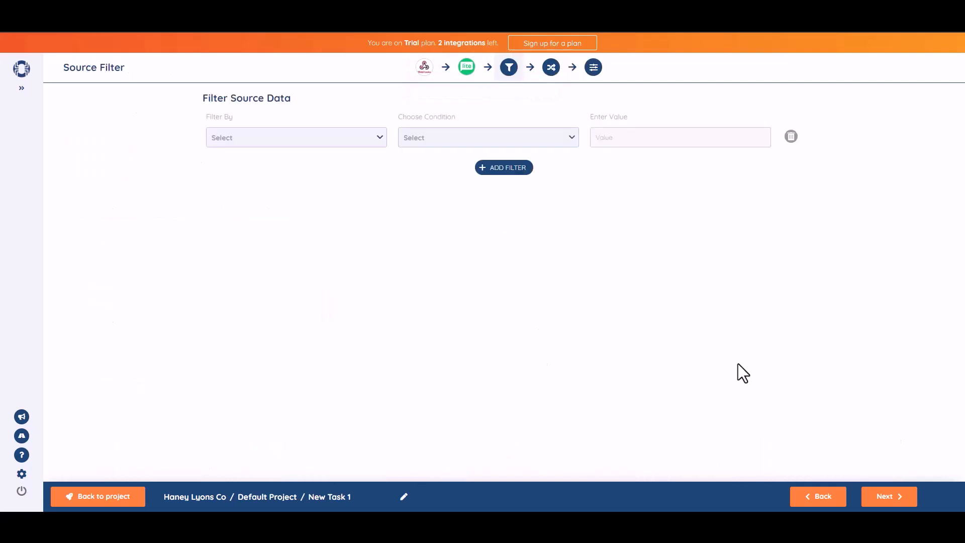
Step: Map webhook field b1-2 to MailerLite Name and b1-3 to Email, then continue to Task Settings
{"action": "left_click", "coordinate": [890, 498]}
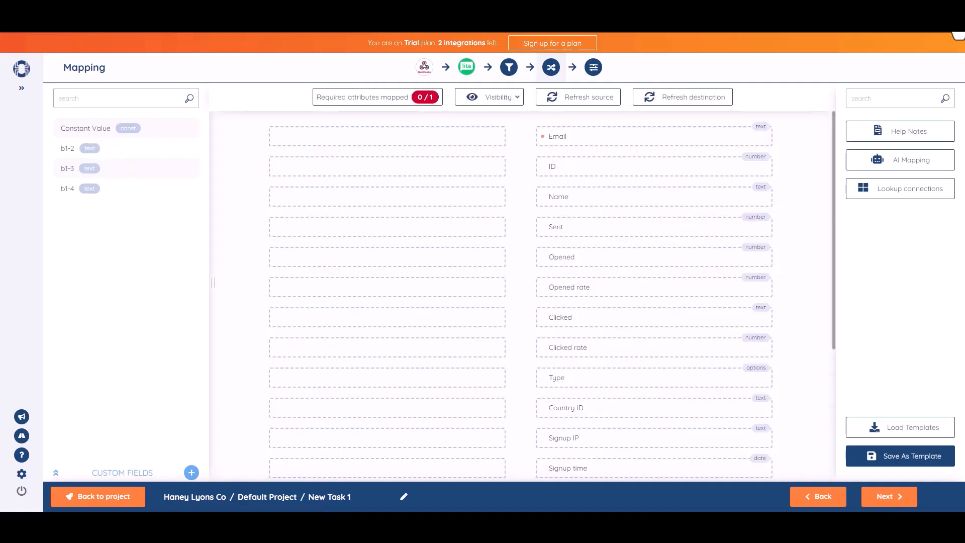
{"action": "left_click_drag", "start_coordinate": [112, 150], "coordinate": [419, 196]}
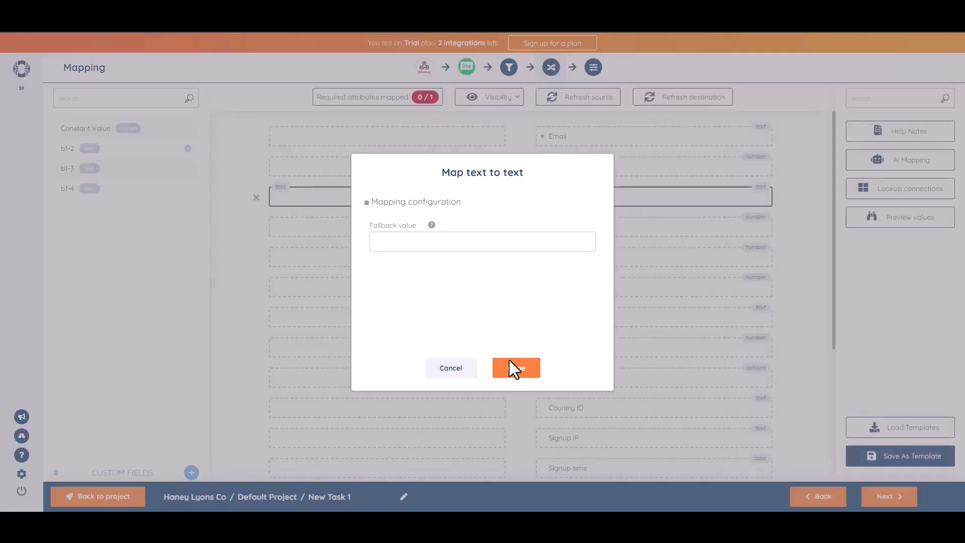
{"action": "left_click", "coordinate": [512, 367]}
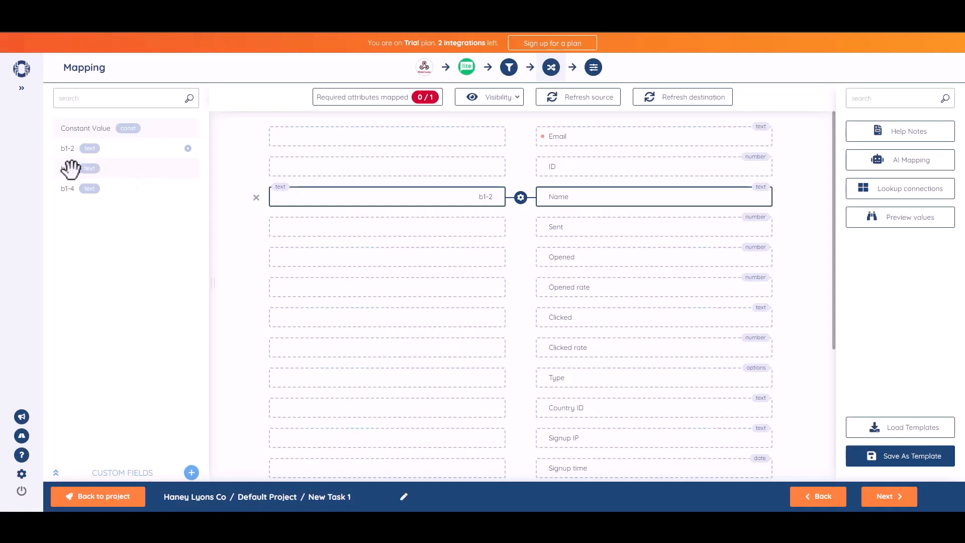
{"action": "left_click_drag", "start_coordinate": [80, 171], "coordinate": [403, 138]}
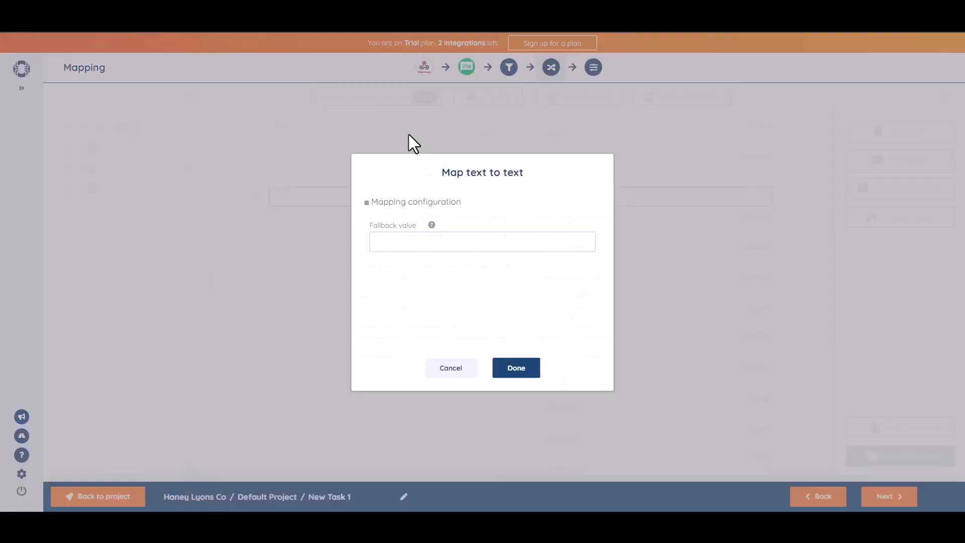
{"action": "left_click", "coordinate": [523, 371]}
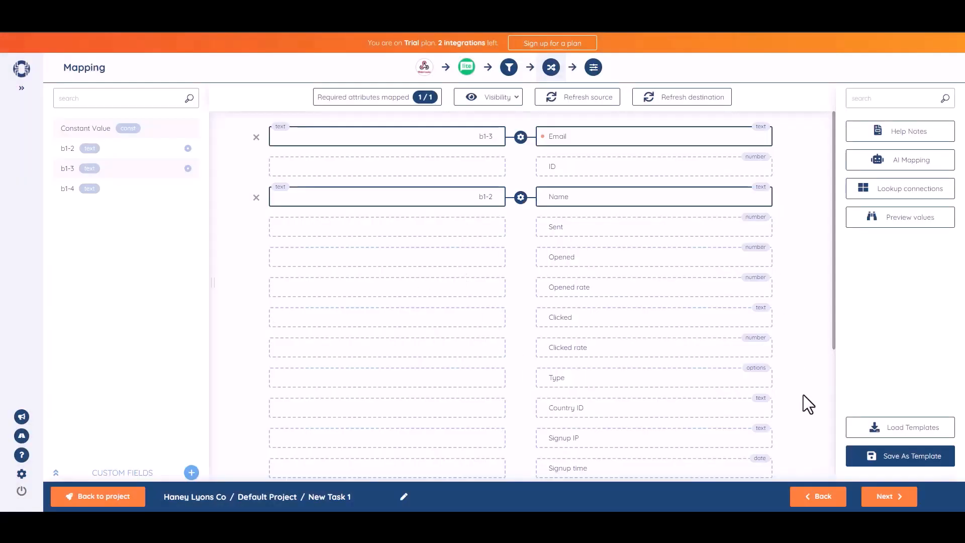
{"action": "left_click", "coordinate": [888, 497]}
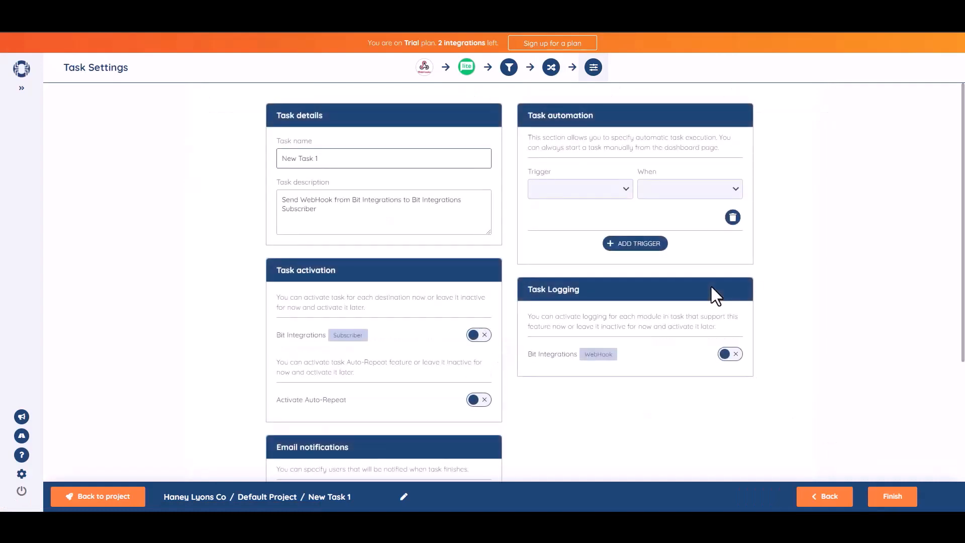
Step: Name the task 'Bit Integrations', switch on its Subscriber destination, and save it with Finish
{"action": "triple_click", "coordinate": [349, 166]}
{"action": "type", "text": "Bit Integrations"}
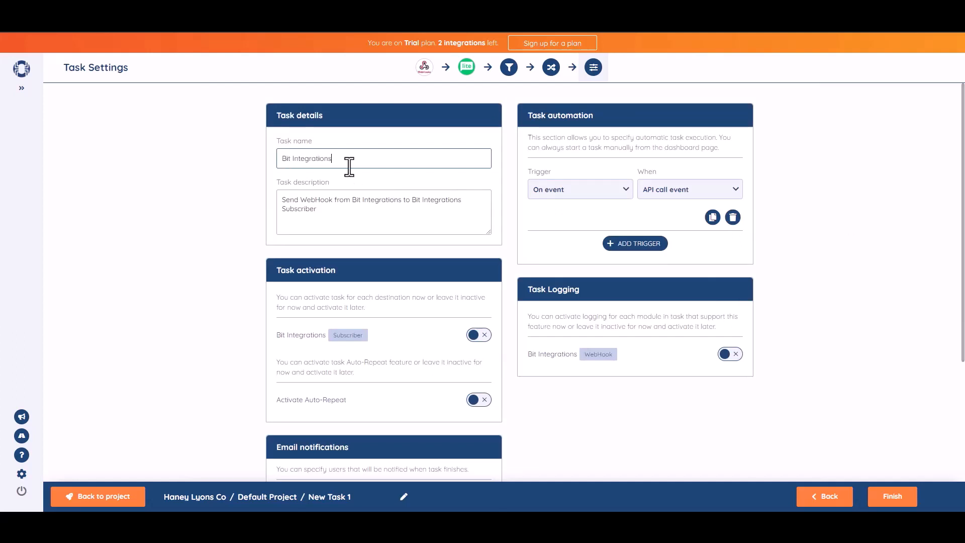
{"action": "left_click", "coordinate": [888, 239]}
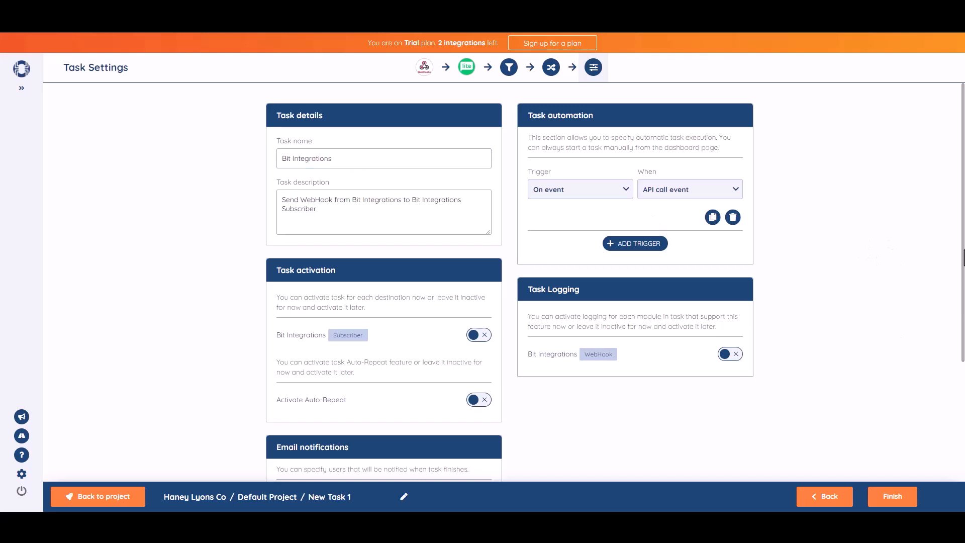
{"action": "scroll", "coordinate": [615, 282], "scroll_direction": "down", "scroll_amount": 1}
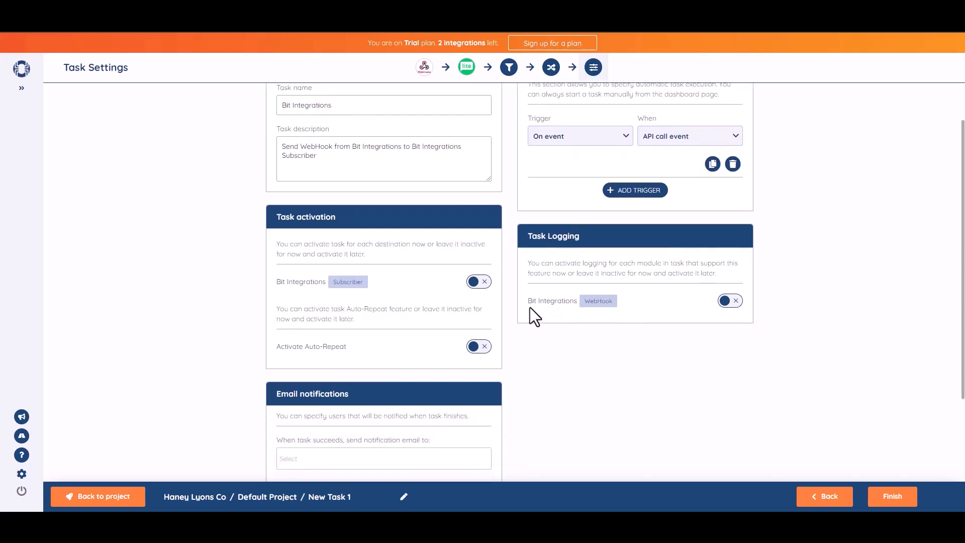
{"action": "left_click", "coordinate": [484, 286]}
{"action": "scroll", "coordinate": [950, 283], "scroll_direction": "down", "scroll_amount": 2}
{"action": "left_click", "coordinate": [896, 504]}
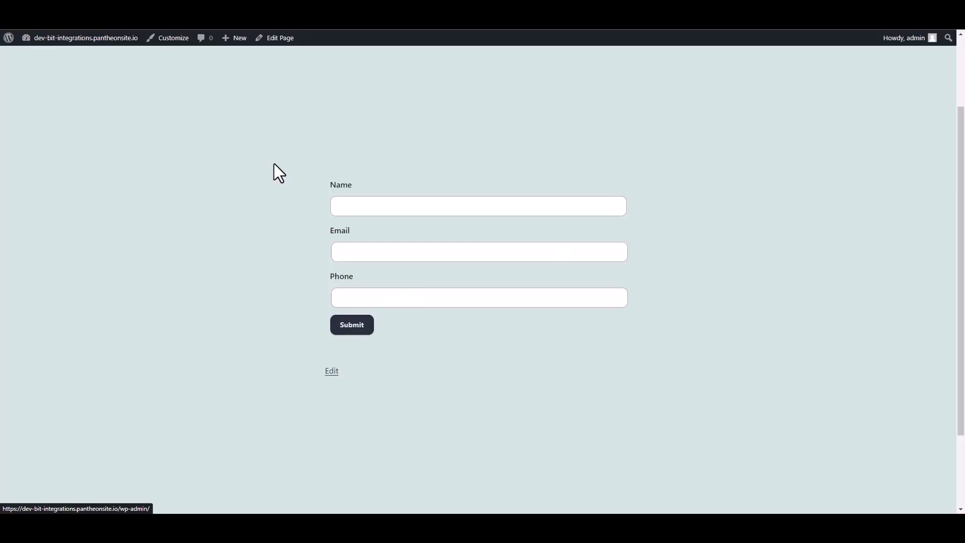
Step: Fill the WordPress form with name 'Bit Integrations', the support e-mail and a phone number, then submit it
{"action": "left_click", "coordinate": [362, 206]}
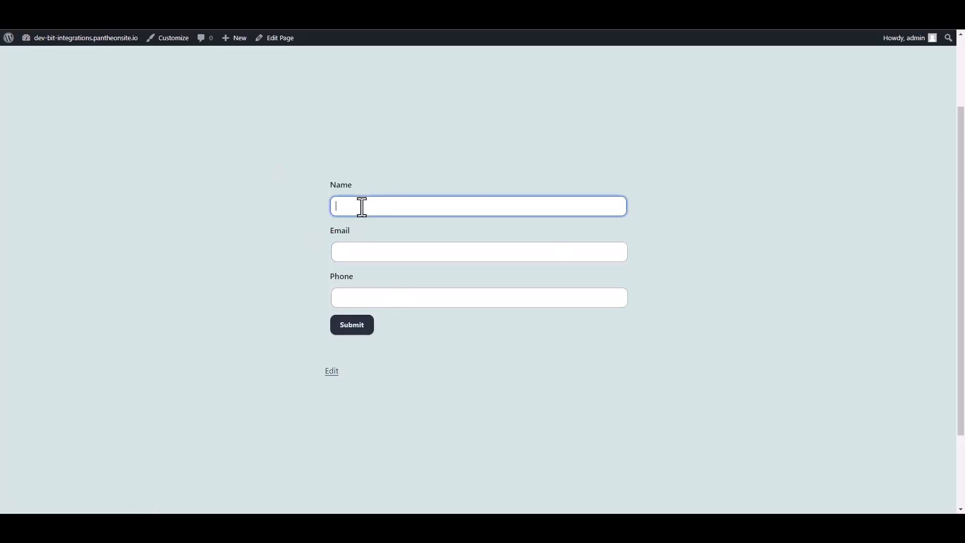
{"action": "type", "text": "Bit Integrations"}
{"action": "left_click", "coordinate": [352, 253]}
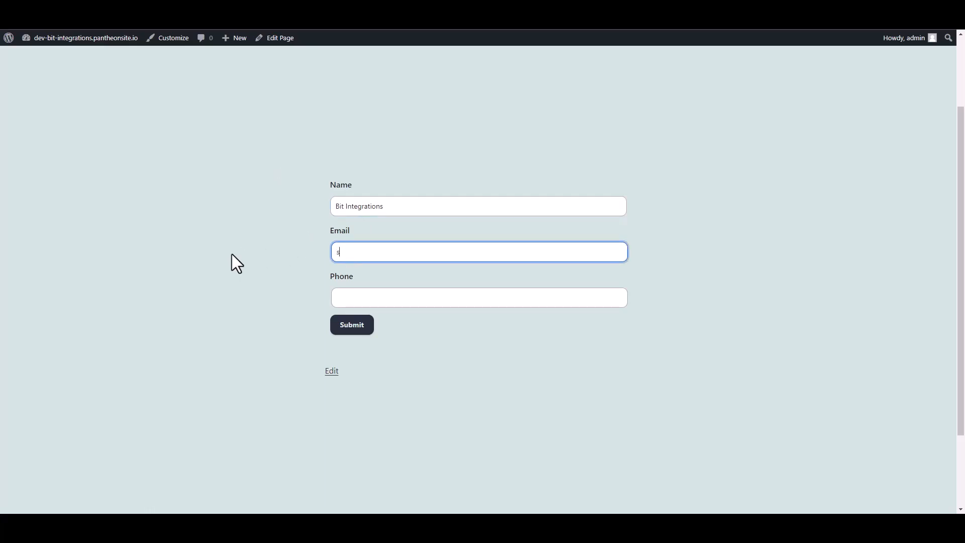
{"action": "left_click", "coordinate": [340, 300]}
{"action": "type", "text": "44455"}
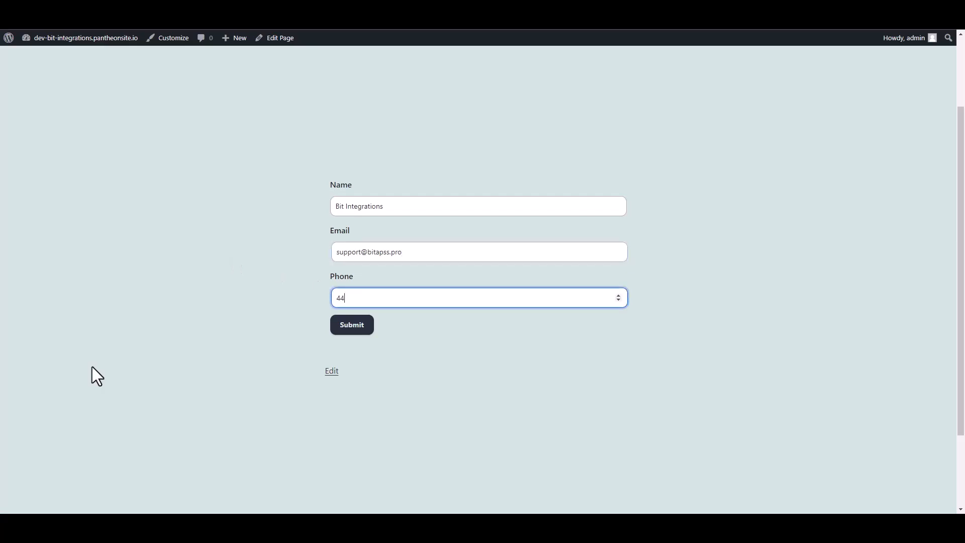
{"action": "type", "text": "5666"}
{"action": "left_click", "coordinate": [364, 328]}
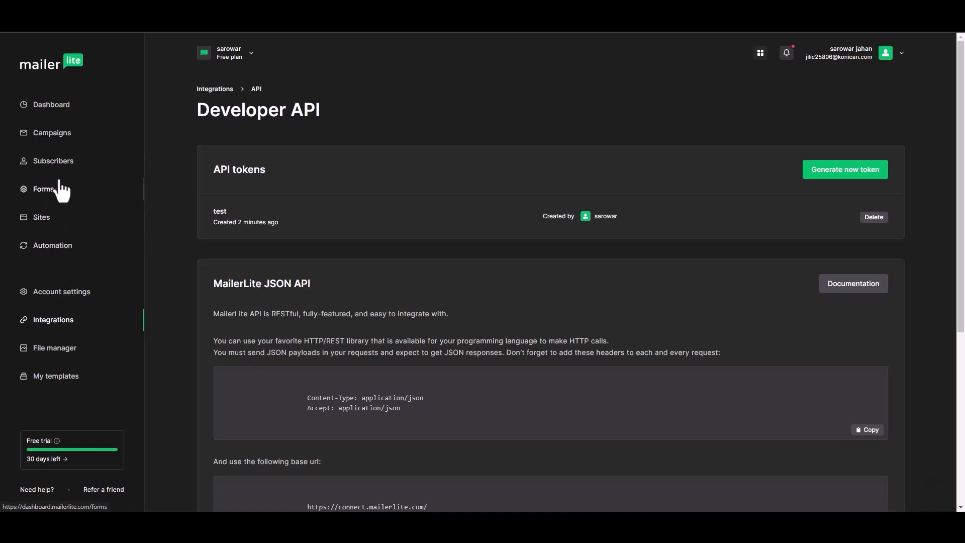
Step: Open the new subscriber from MailerLite's Subscribers list and scroll to see the 'Bit Integrations' name and api source
{"action": "left_click", "coordinate": [58, 162]}
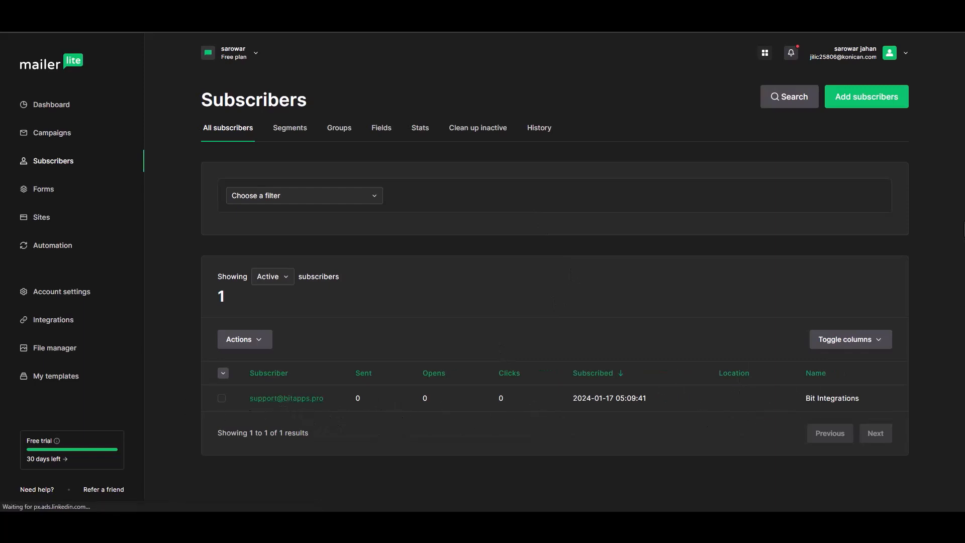
{"action": "left_click", "coordinate": [310, 399]}
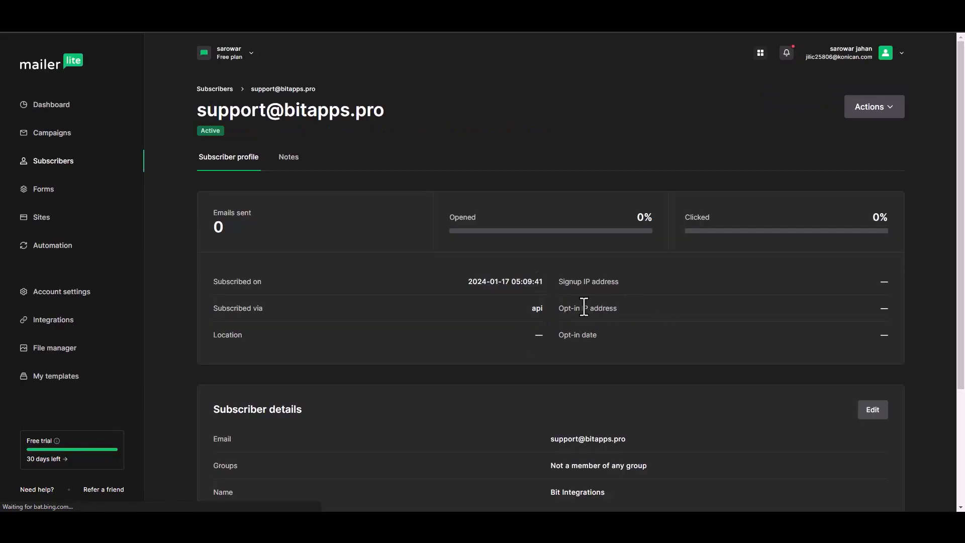
{"action": "left_click_drag", "start_coordinate": [960, 206], "coordinate": [960, 295]}
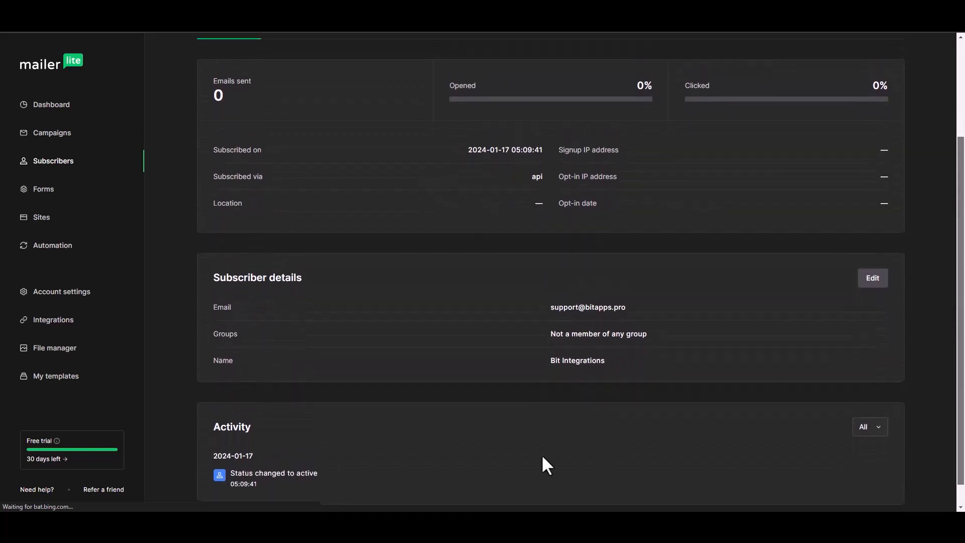